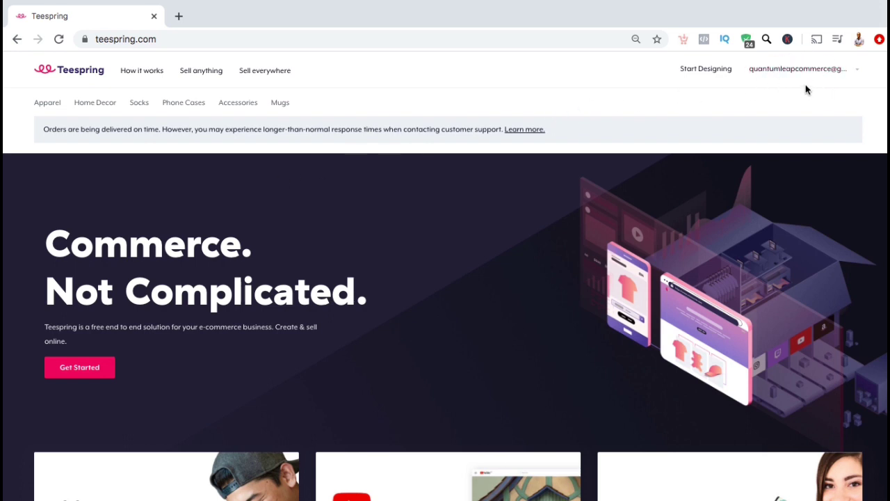
Open the Google tracking pixel settings in the Teespring seller marketing dashboard and locate the Google Analytics tracking snippet field.
left_click(859, 74)
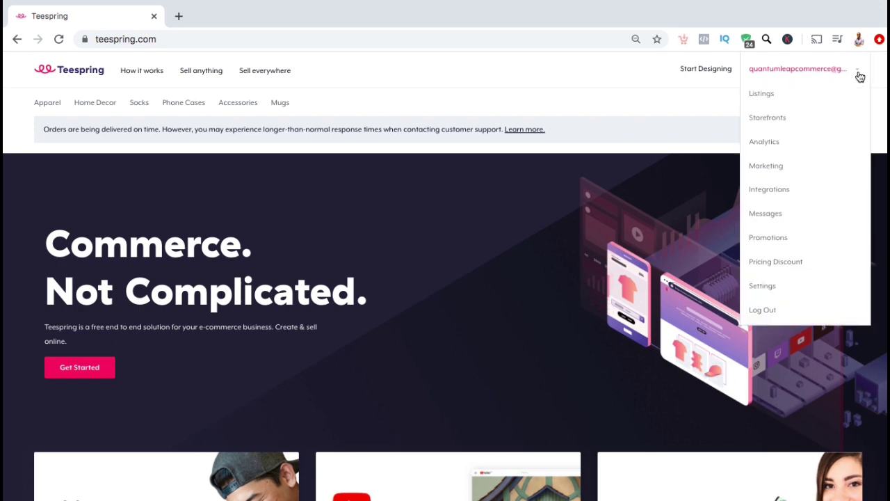
left_click(763, 171)
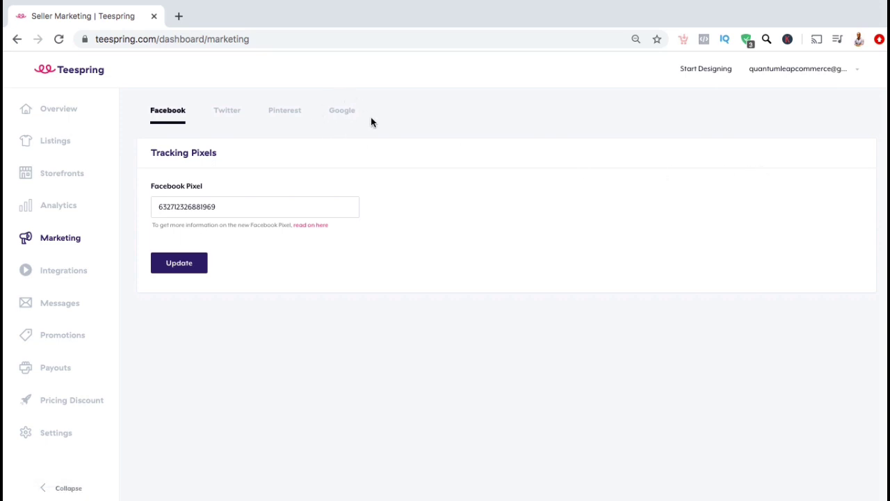
left_click(335, 121)
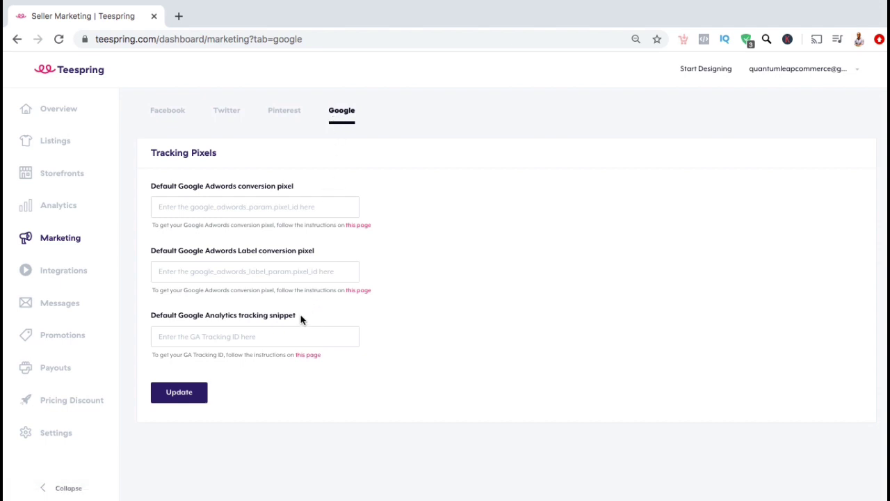
left_click_drag(300, 316, 150, 315)
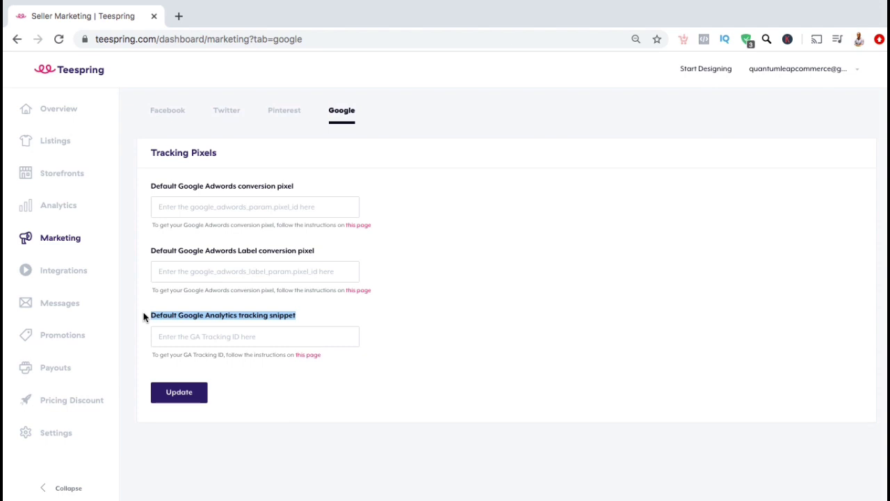
left_click(144, 316)
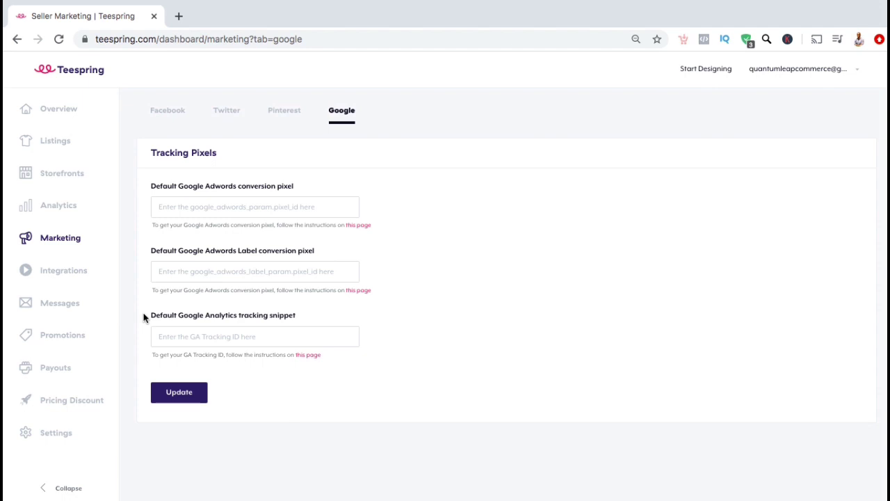
Open analytics.google.com in a new browser tab and sign in to the first listed Google account with its account password.
left_click(177, 16)
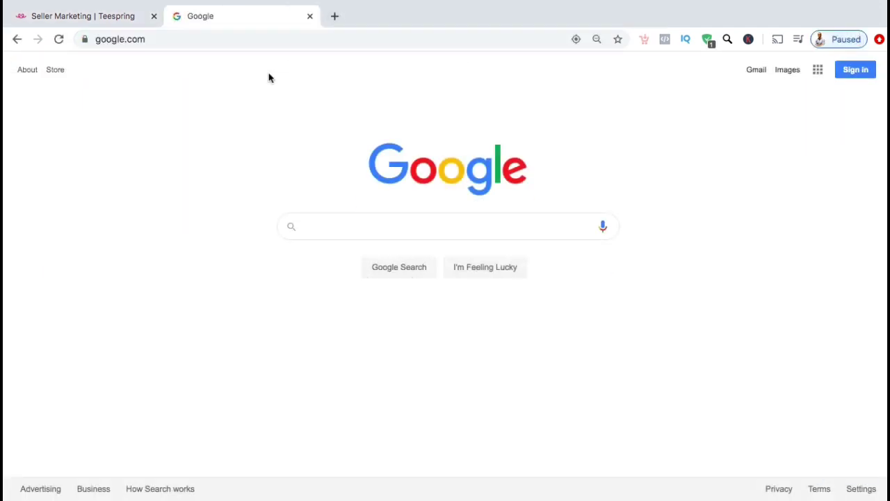
left_click(251, 41)
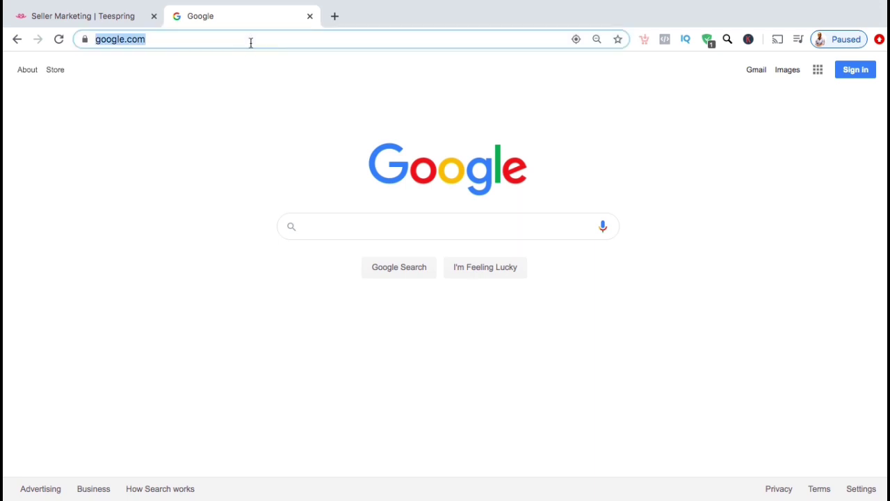
type("analytics.google.com")
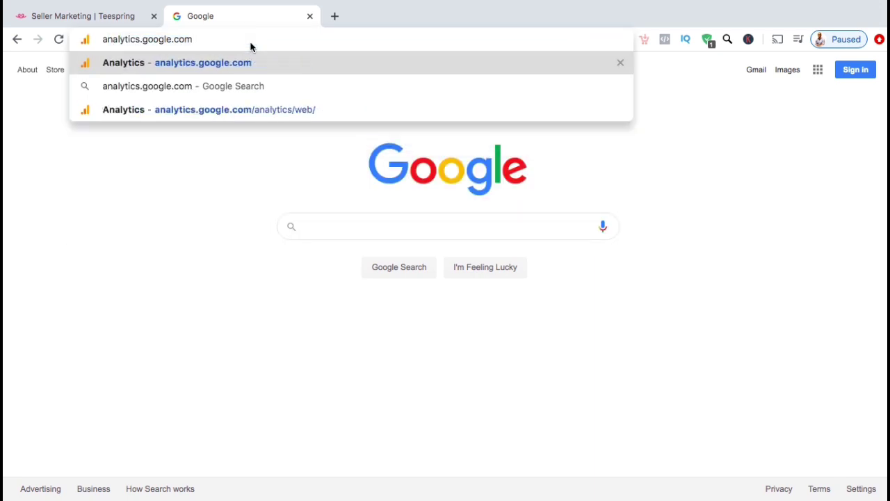
key("Return")
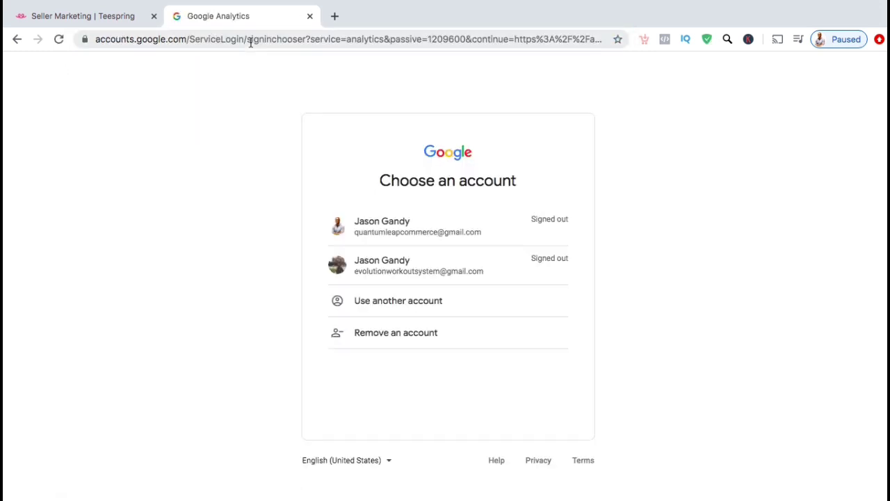
left_click(382, 240)
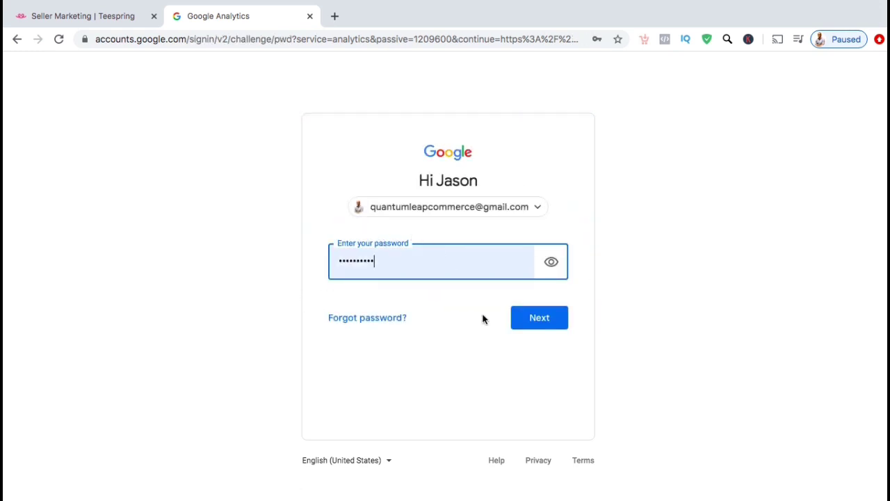
left_click(533, 324)
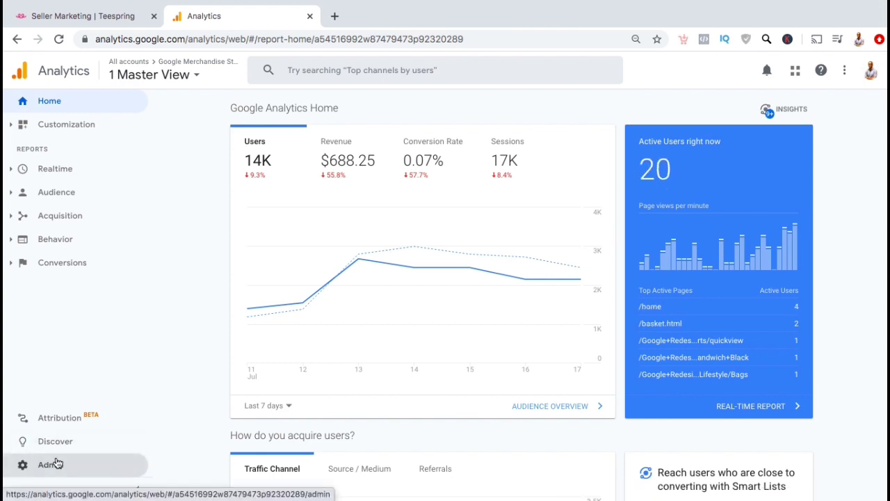
Start a new Analytics account named "Teespring Example Account", keeping all recommended data sharing settings, and continue past account setup.
left_click(55, 471)
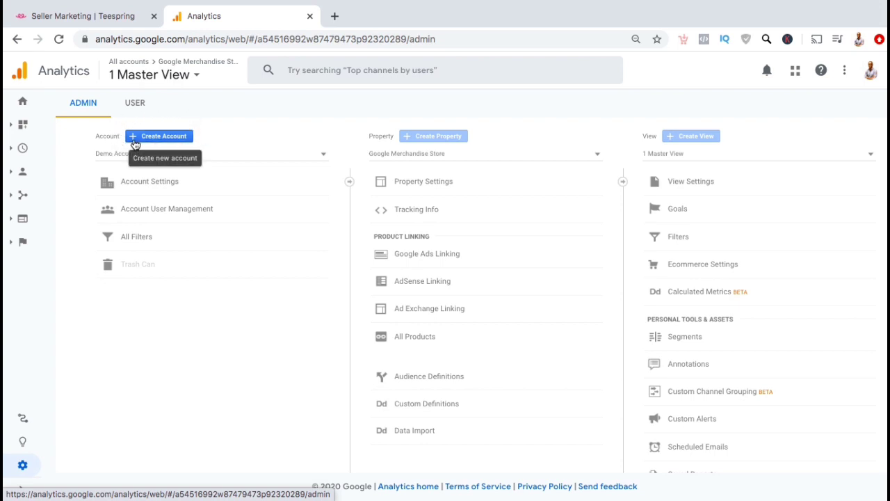
left_click(135, 141)
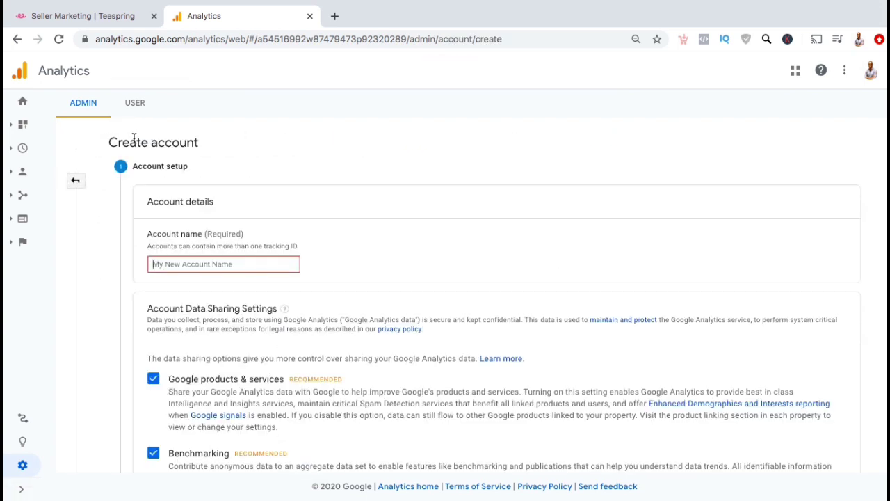
left_click(177, 265)
type("Te")
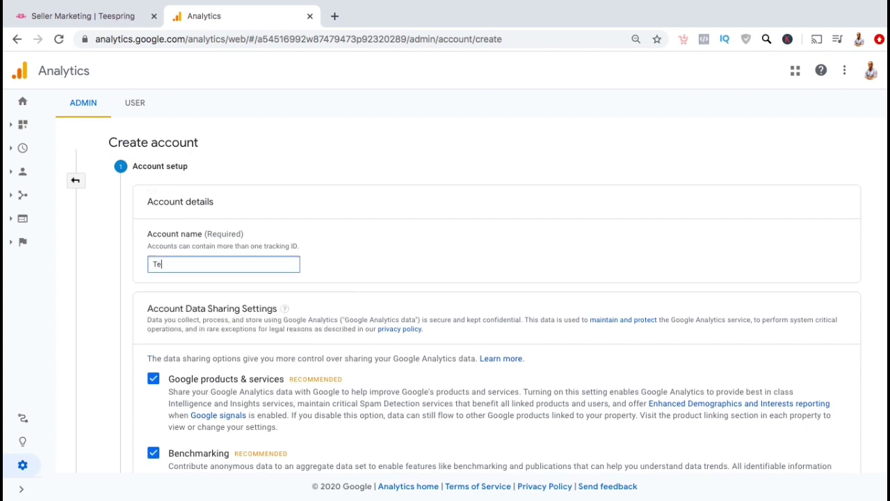
type("espring Example Account")
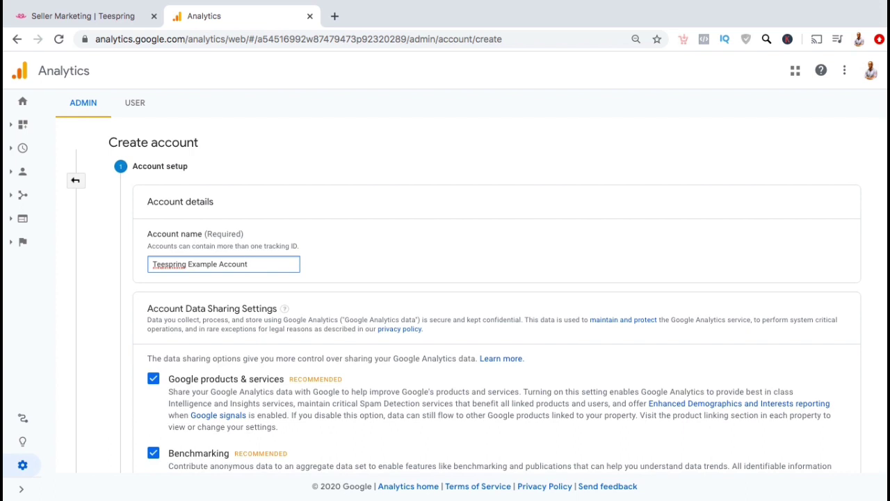
scroll(340, 271, "down", 4)
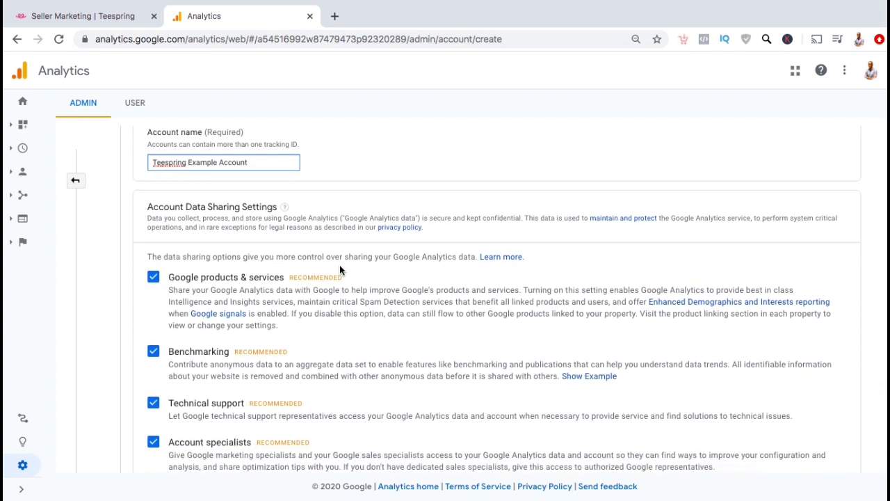
scroll(340, 265, "down", 3)
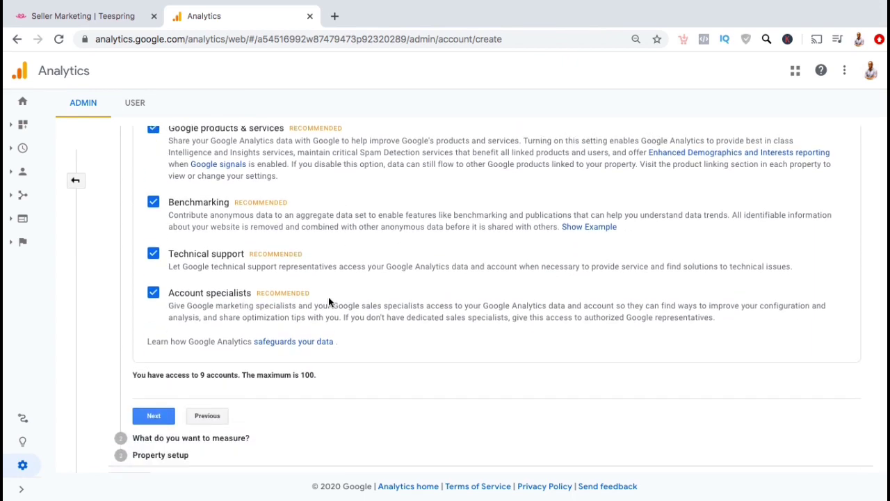
left_click(165, 417)
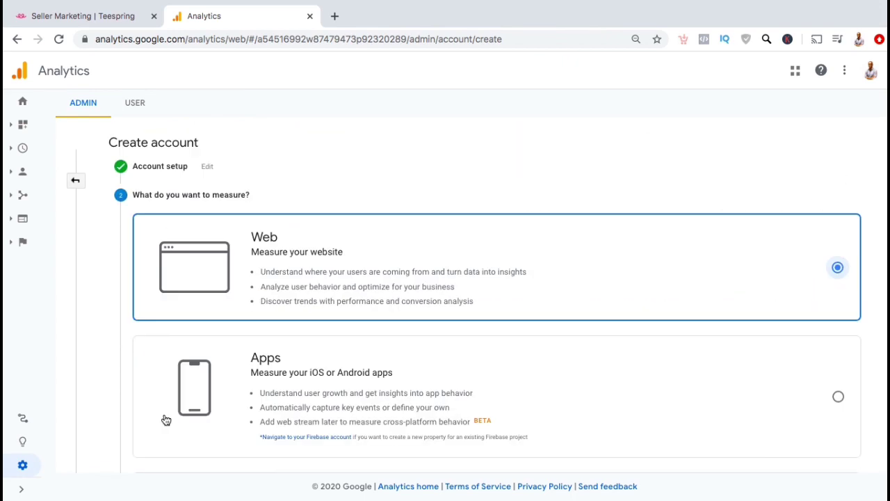
Keep Web as what the account measures and continue to the property setup.
scroll(165, 419, "down", 3)
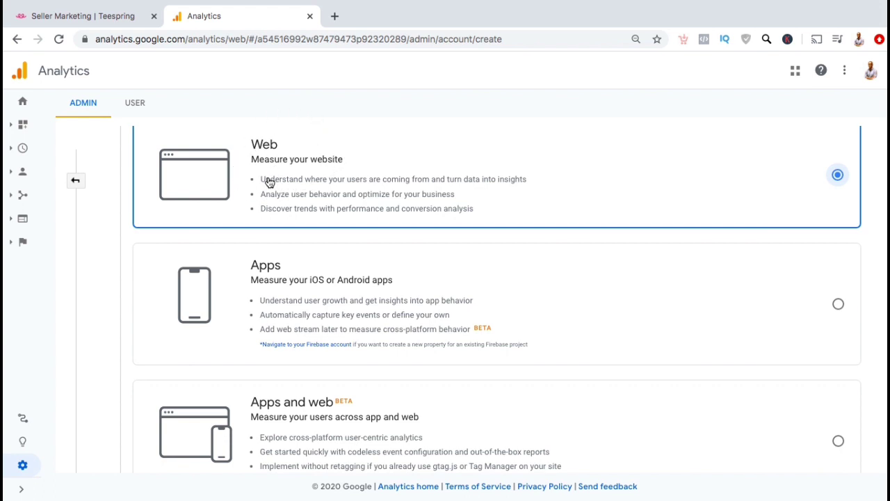
scroll(270, 182, "down", 2)
left_click(157, 419)
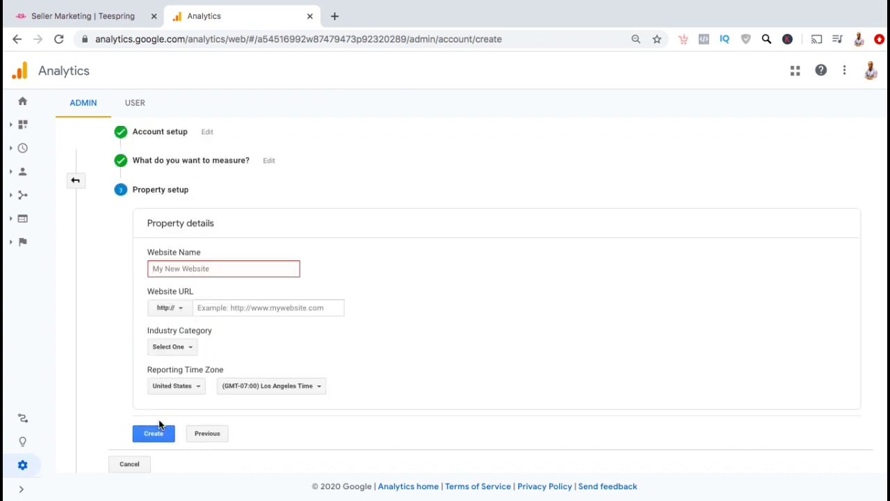
Name the property's website "Teespring Example Website".
left_click(222, 272)
type("Tee")
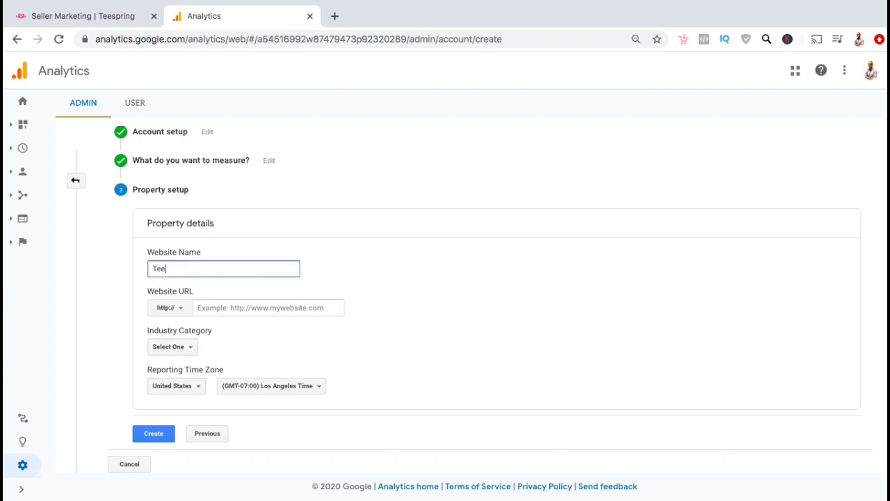
type("spring Example Website")
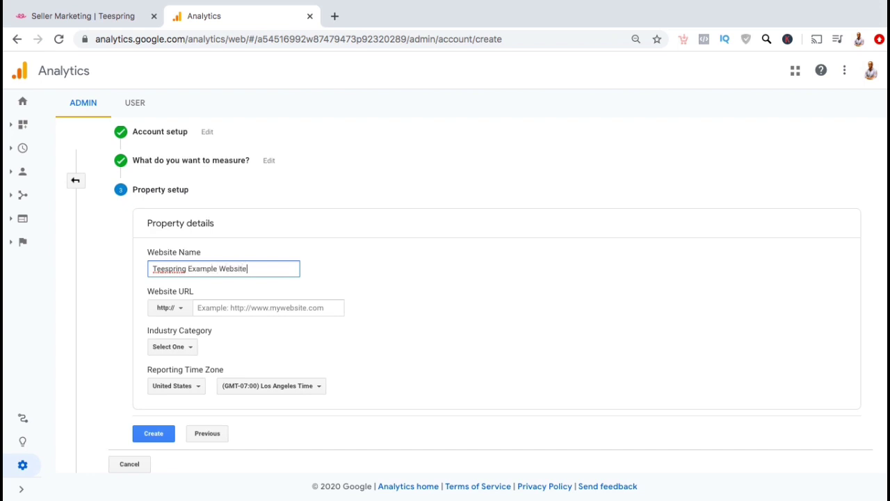
left_click(126, 293)
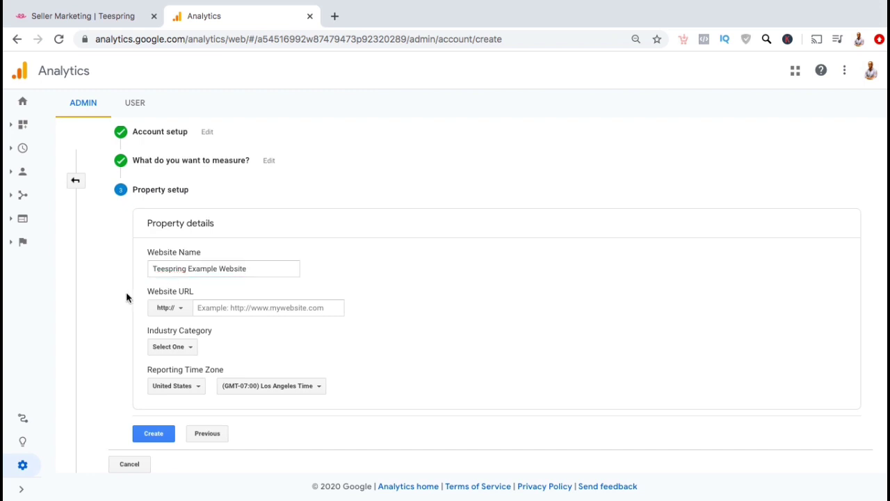
left_click(181, 314)
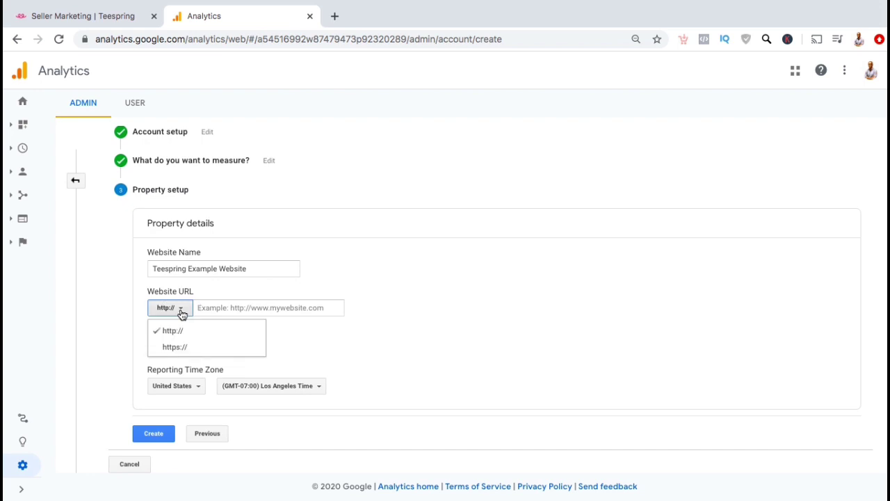
left_click(175, 347)
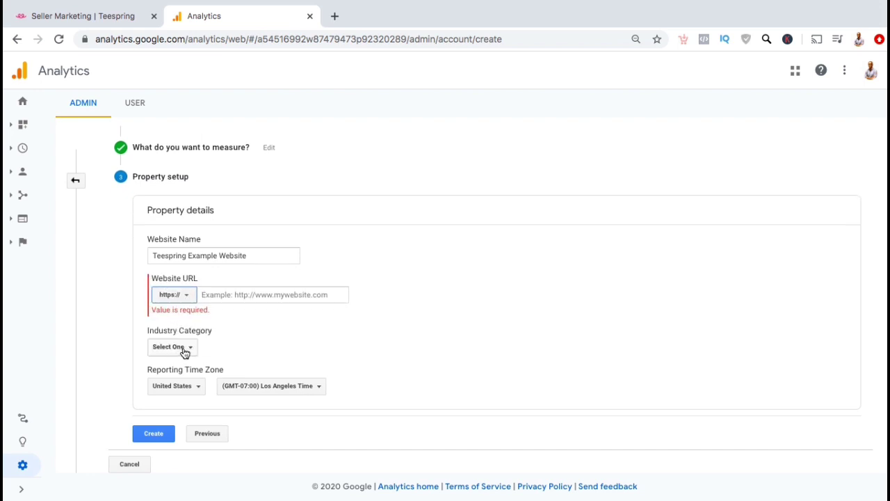
left_click(235, 295)
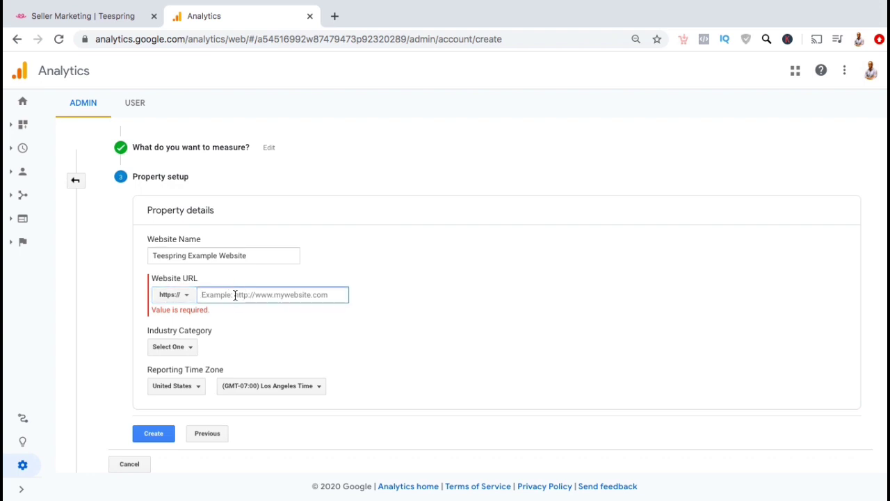
type("www.teespr")
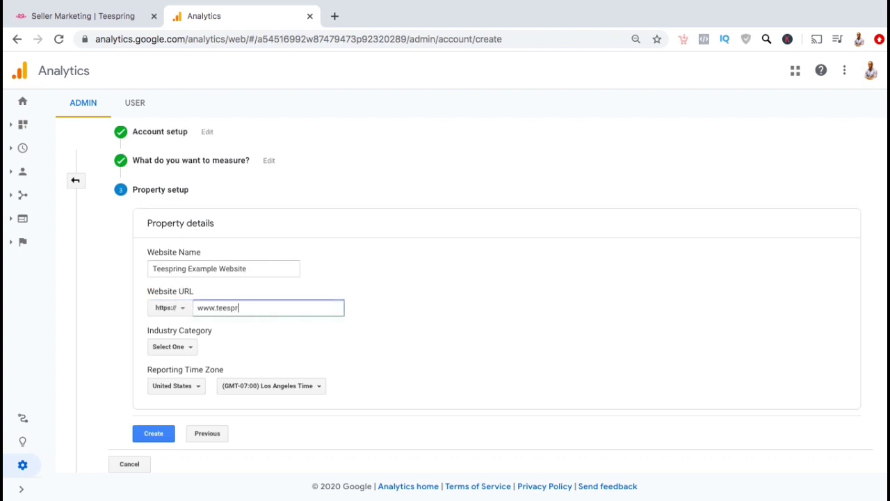
type(".com")
left_click(337, 336)
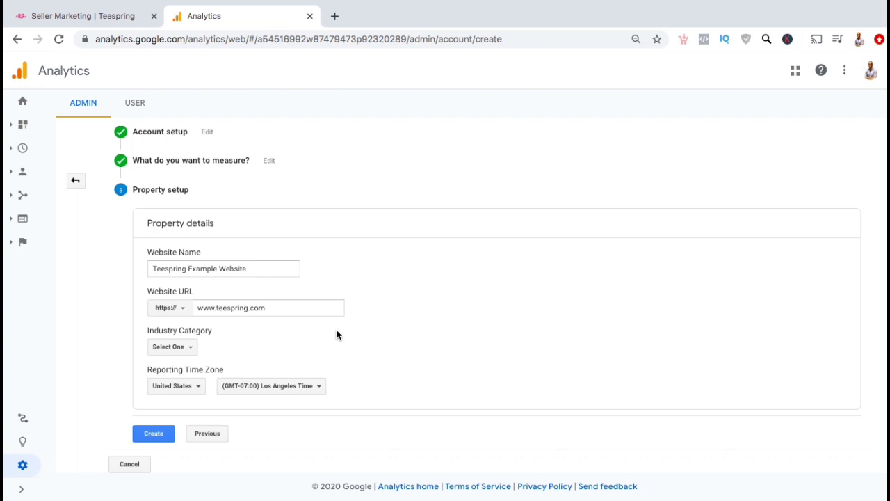
Set the property's industry category to Shopping.
left_click(189, 348)
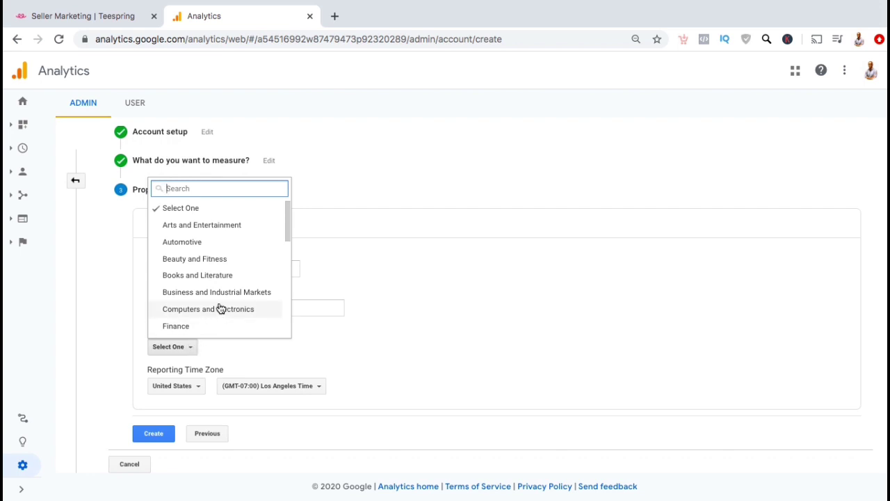
scroll(218, 308, "down", 1)
scroll(220, 308, "down", 5)
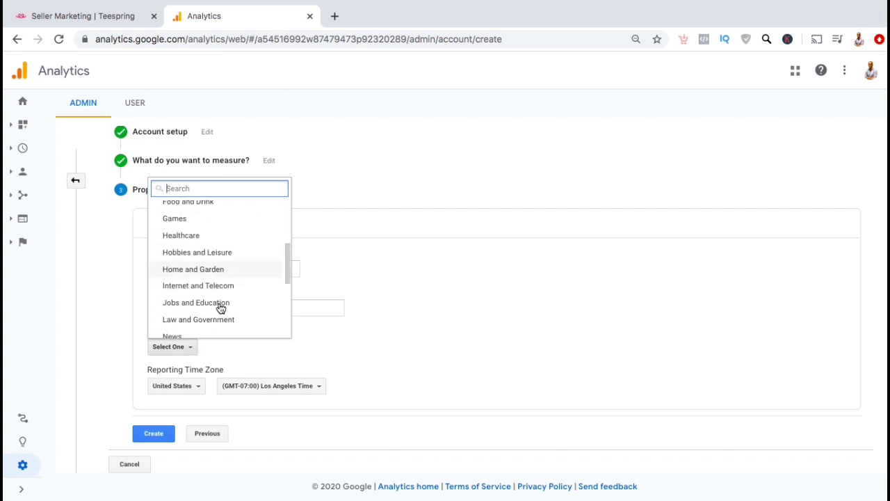
scroll(220, 308, "down", 4)
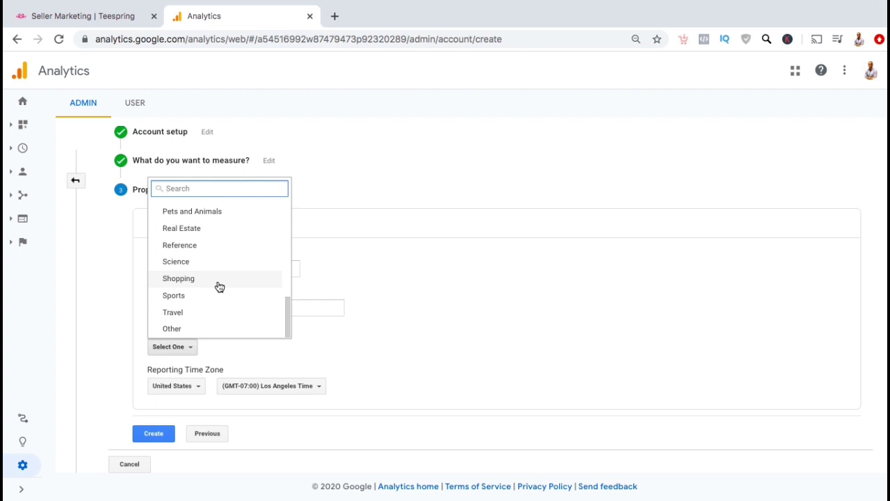
left_click(219, 286)
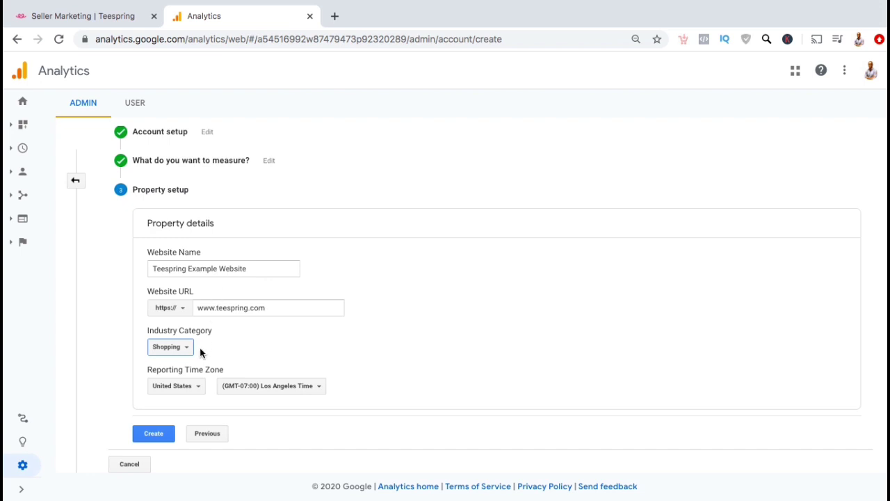
Set the property's reporting time zone to (GMT-04:00) New York Time, keeping United States as the country.
left_click(199, 393)
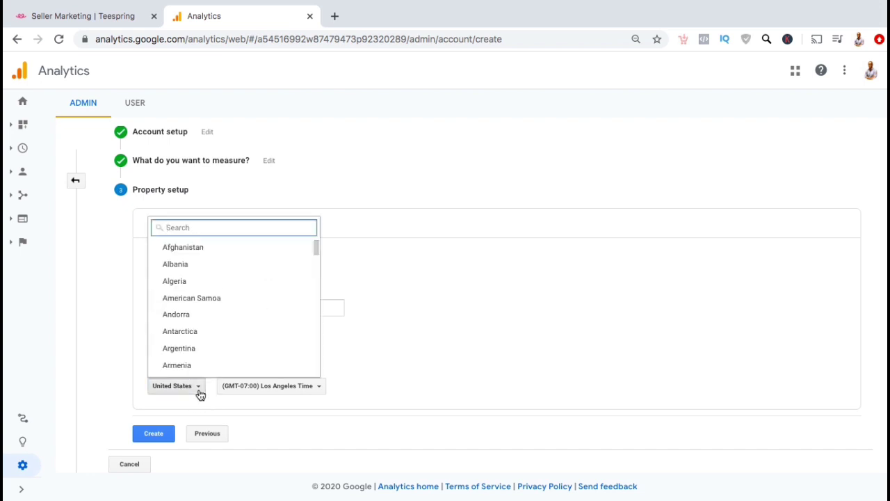
left_click(199, 393)
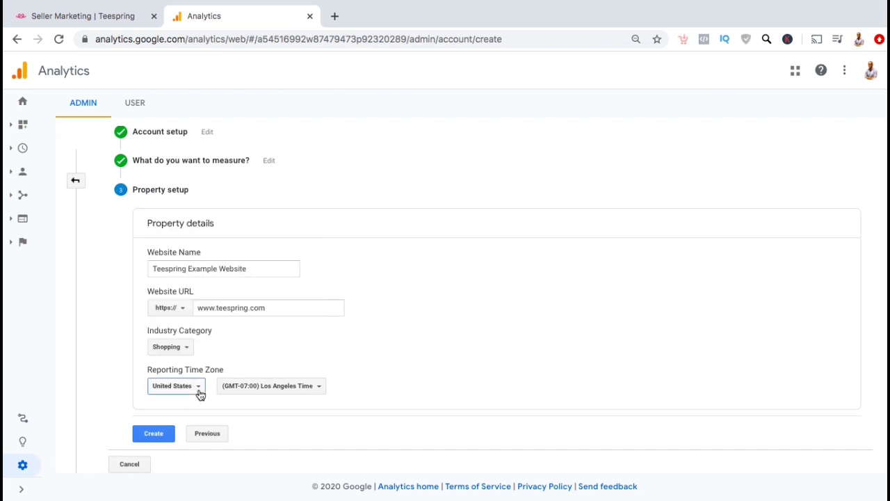
left_click(321, 390)
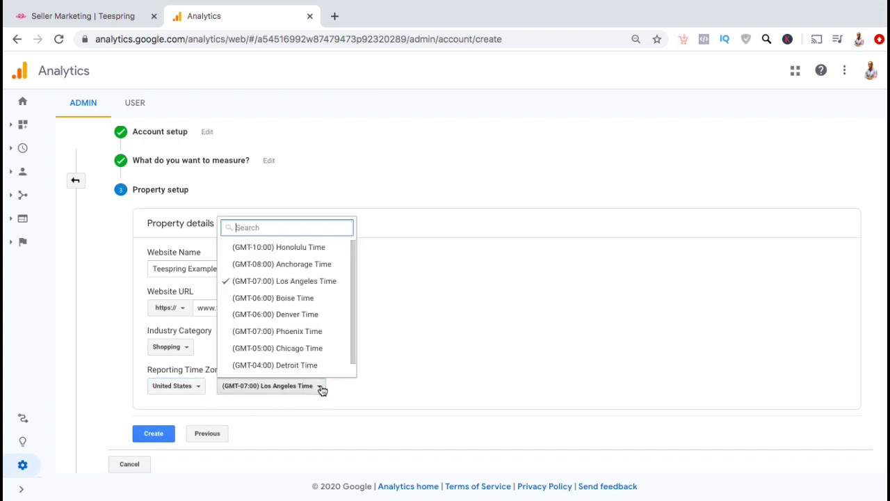
scroll(318, 354, "down", 1)
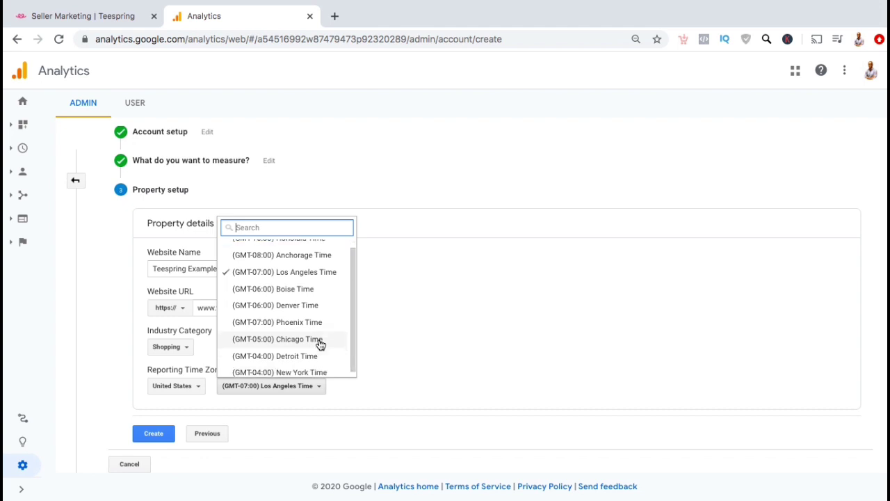
left_click(320, 367)
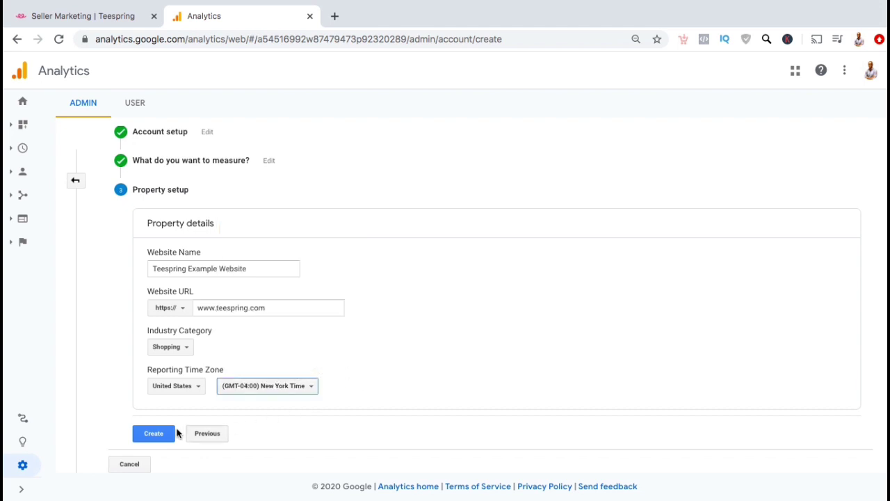
Create the property and accept the United States terms of service, including the GDPR Data Processing Terms and the Measurement Controller-Controller Data Protection Terms.
left_click(156, 435)
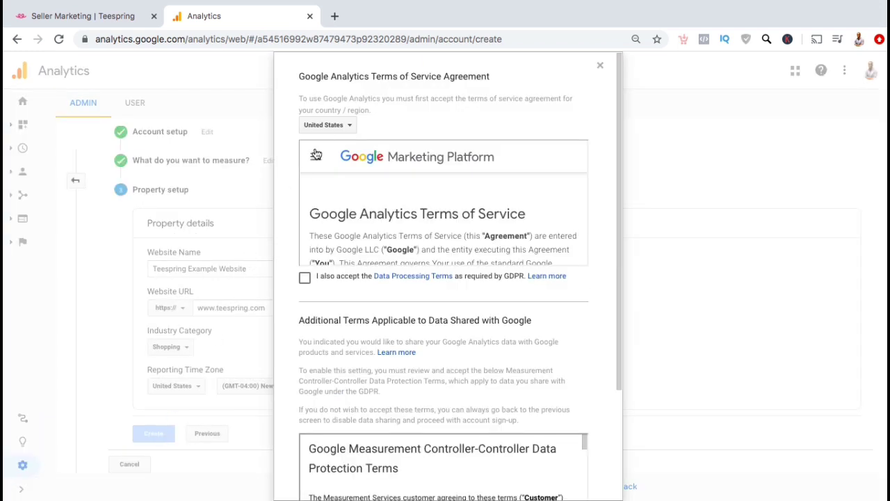
left_click(352, 128)
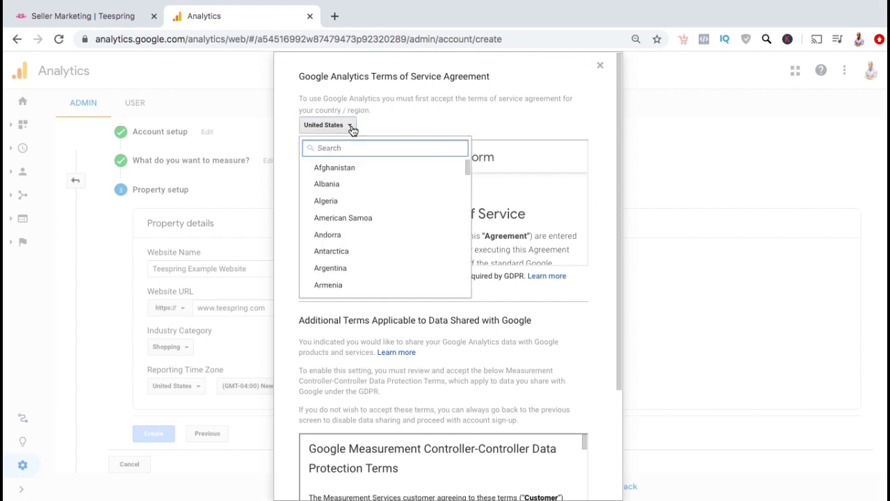
left_click(352, 129)
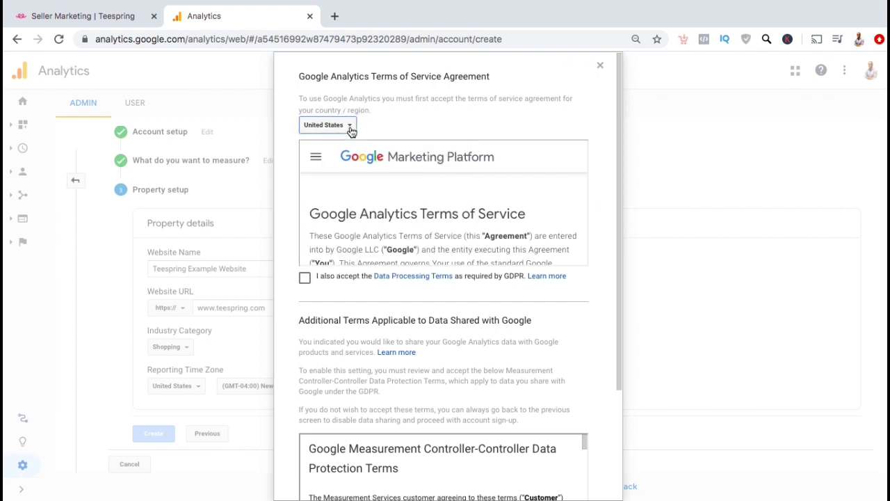
left_click(304, 281)
scroll(290, 297, "down", 2)
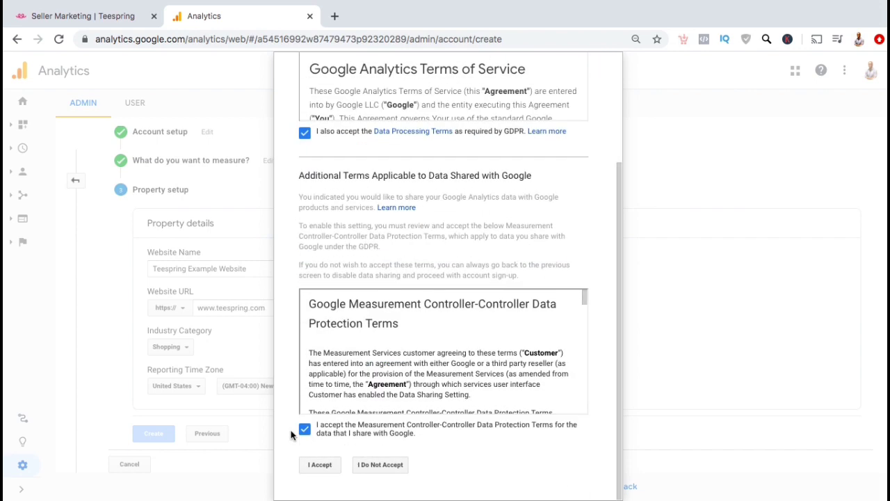
left_click(321, 465)
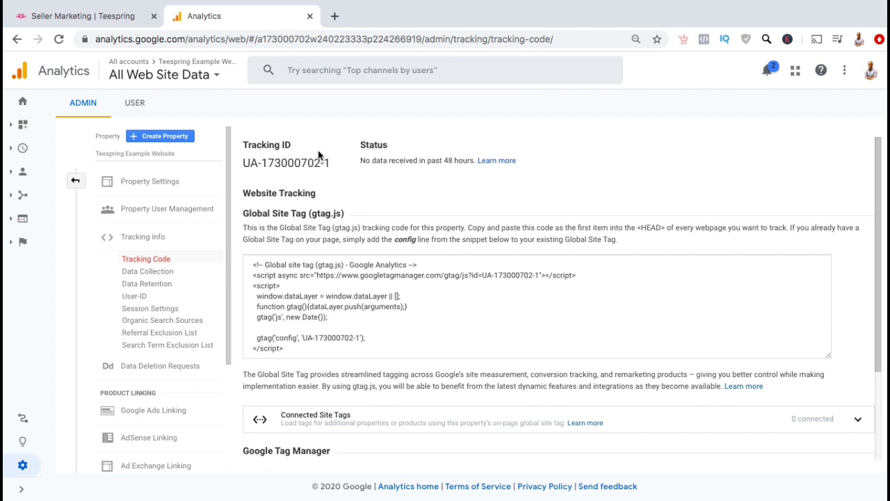
Copy the new property's tracking ID.
double_click(317, 162)
triple_click(317, 162)
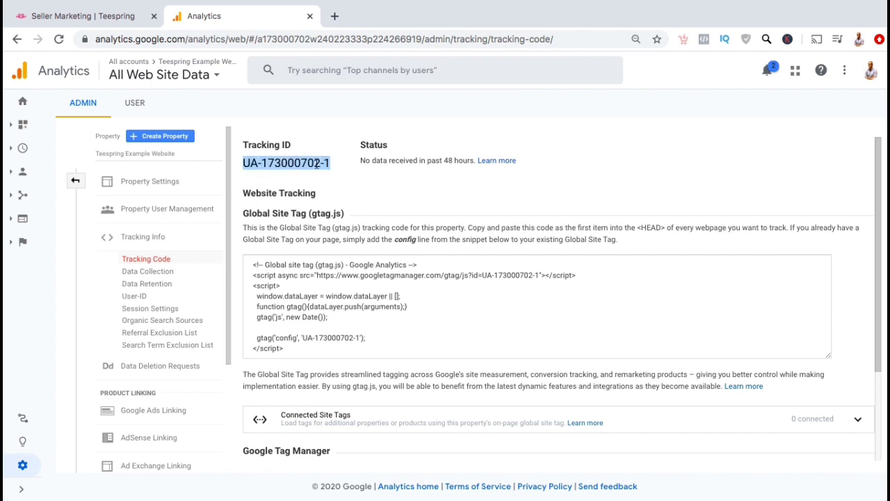
right_click(317, 163)
left_click(330, 186)
left_click(330, 191)
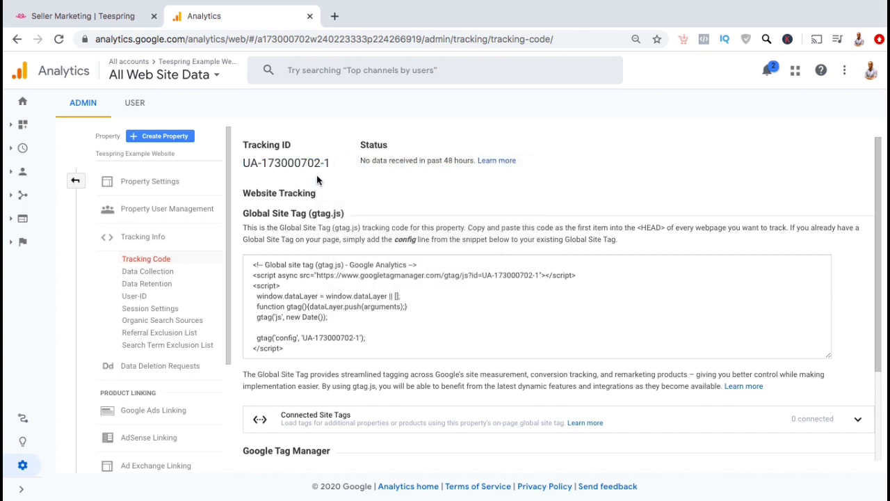
Switch to Teespring's Google marketing settings, paste the tracking ID as the default Google Analytics tracking snippet, and save the update.
left_click(112, 19)
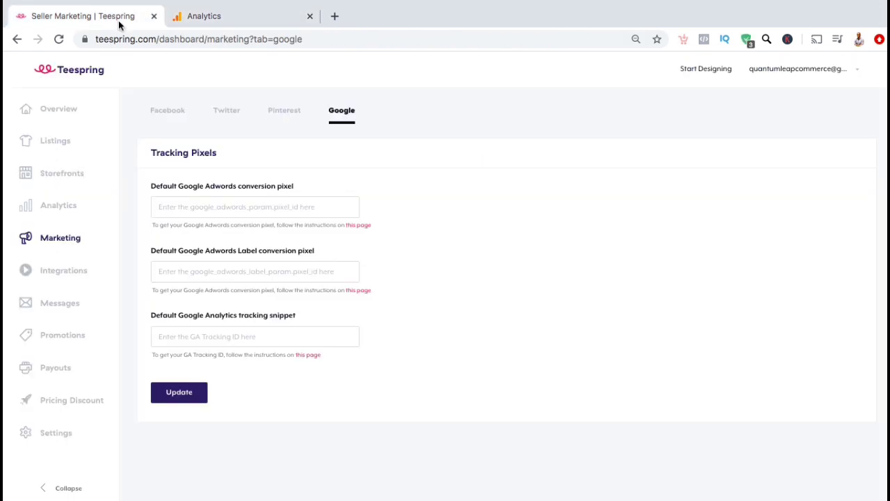
left_click(278, 334)
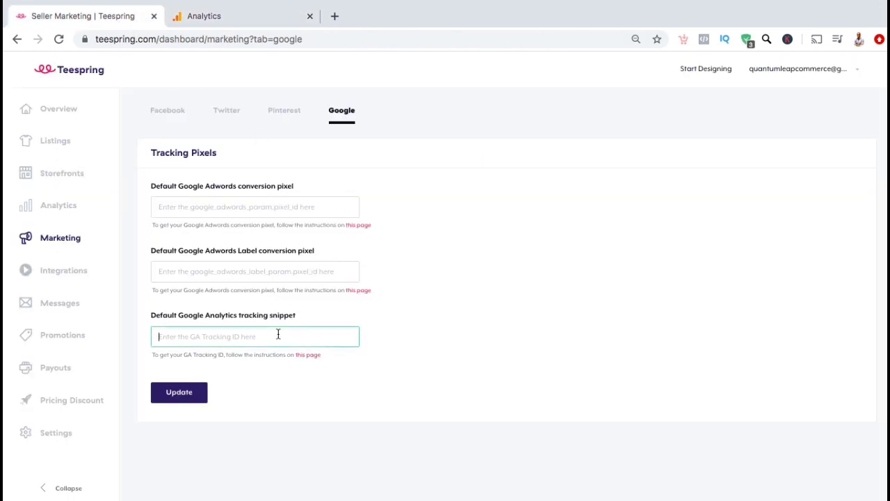
right_click(278, 334)
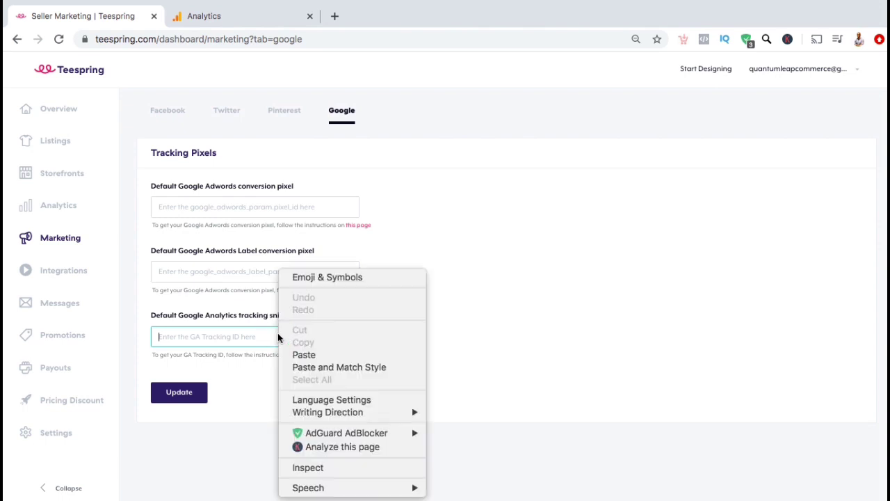
left_click(303, 356)
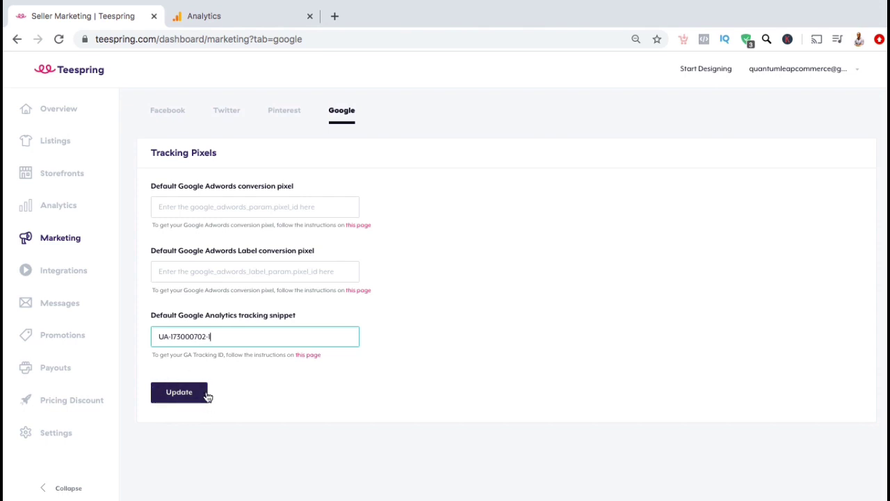
left_click(178, 402)
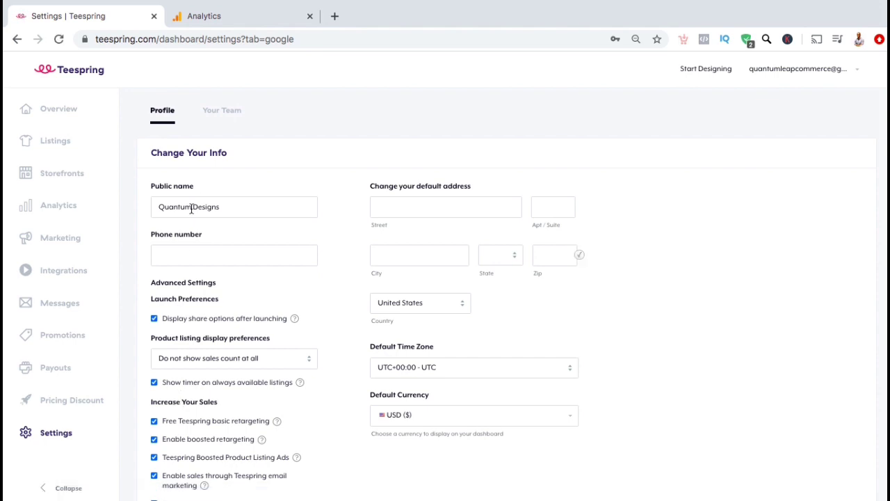
Switch back to Google Analytics and view the home dashboard and the Realtime overview report.
left_click(218, 20)
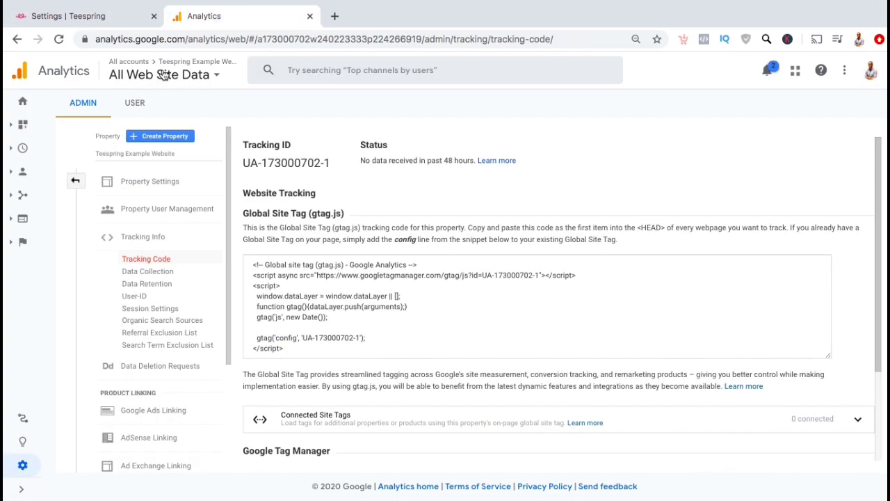
left_click(23, 104)
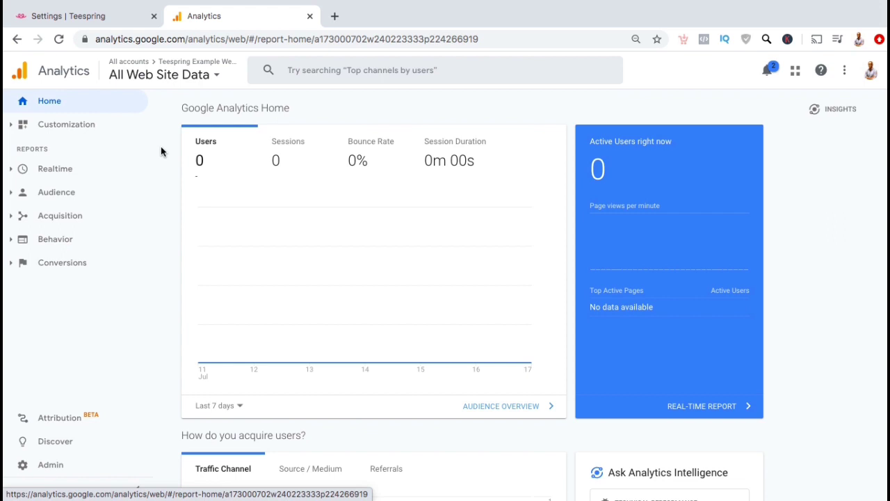
left_click(57, 169)
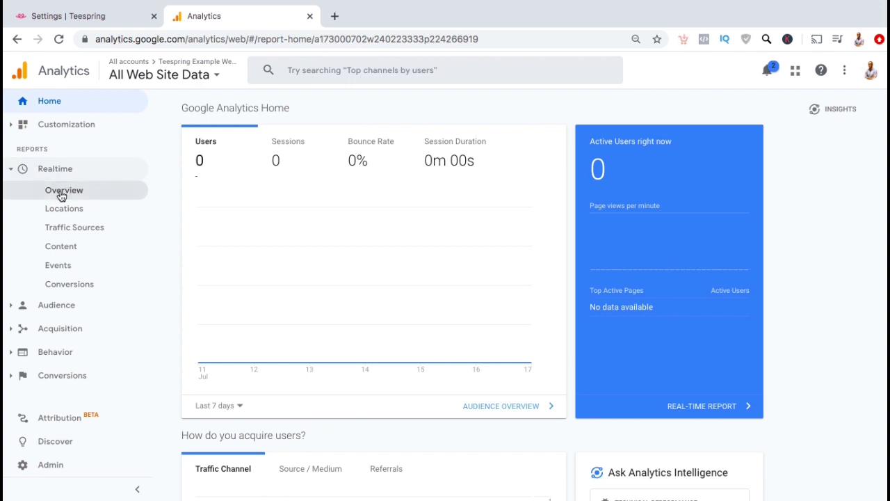
left_click(61, 194)
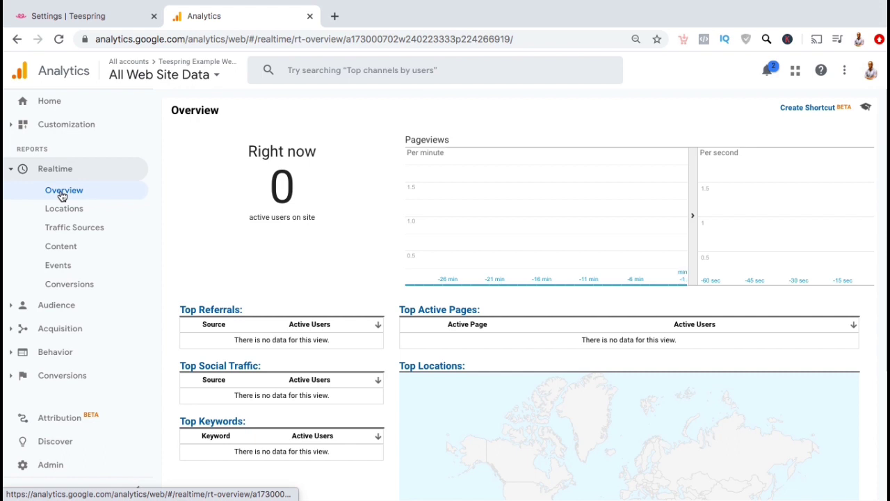
View the Audience overview report and dismiss the tip about adding segments.
left_click(40, 305)
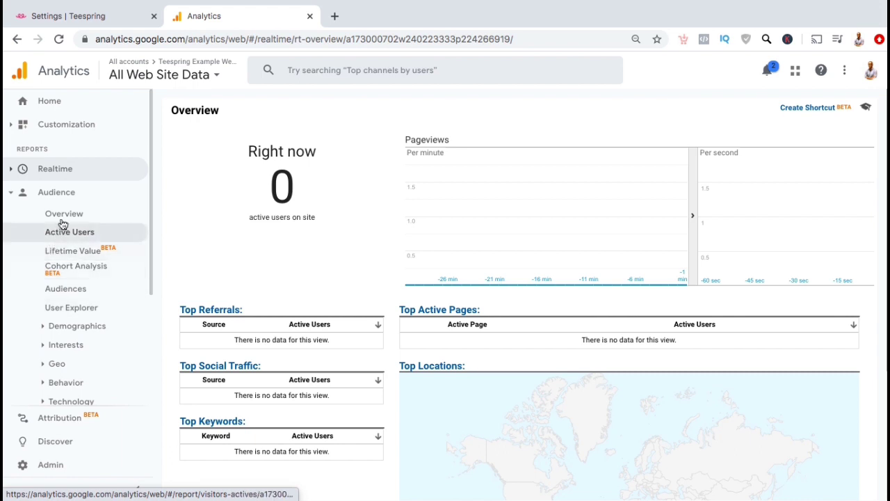
left_click(65, 216)
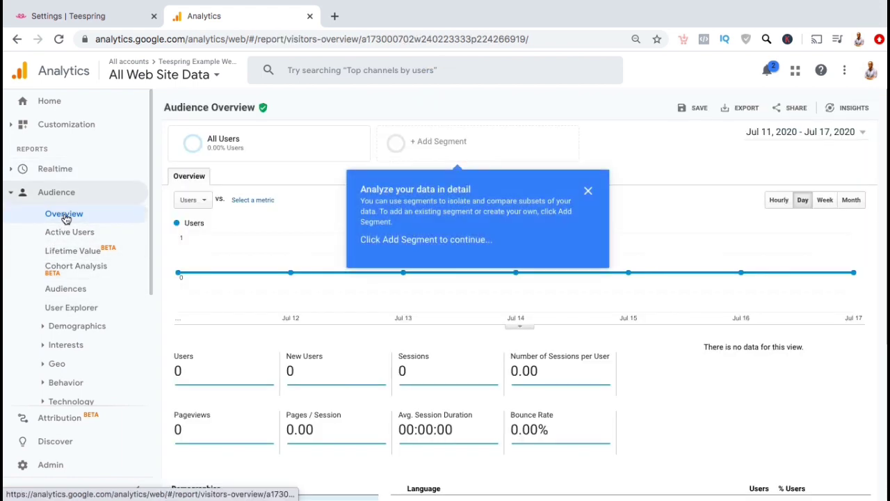
left_click(588, 192)
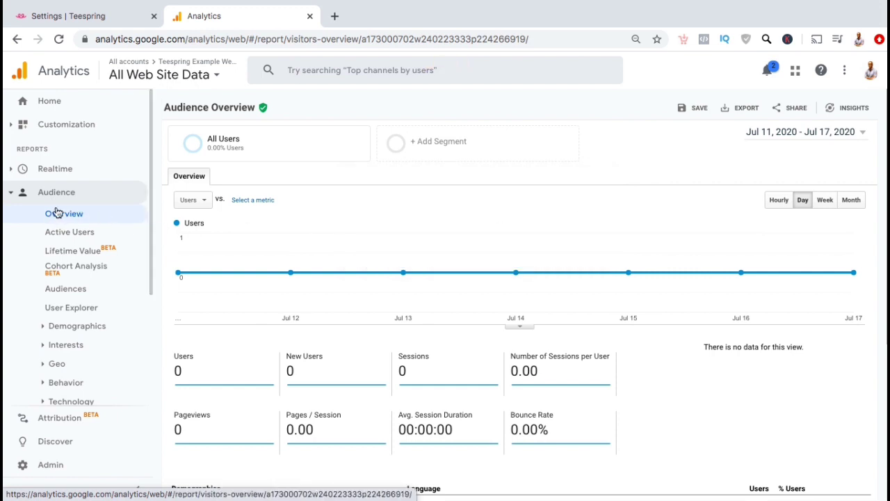
left_click(57, 200)
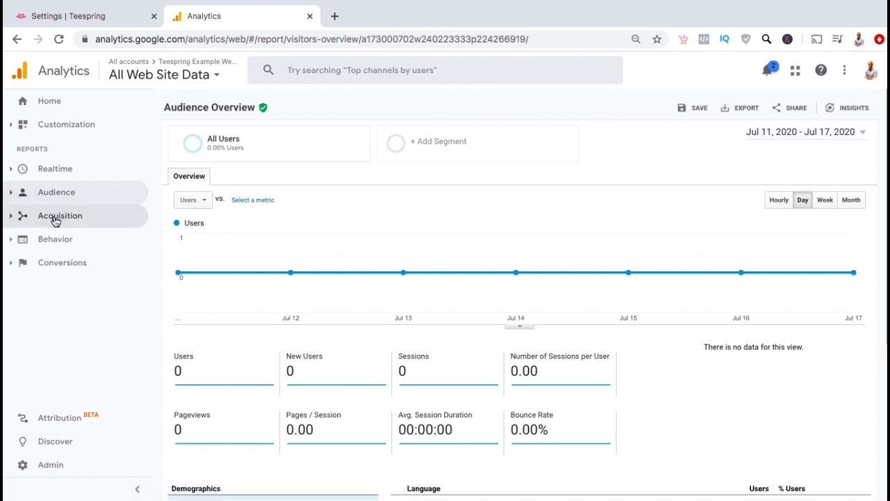
View the Acquisition overview report to examine the traffic channels.
left_click(55, 219)
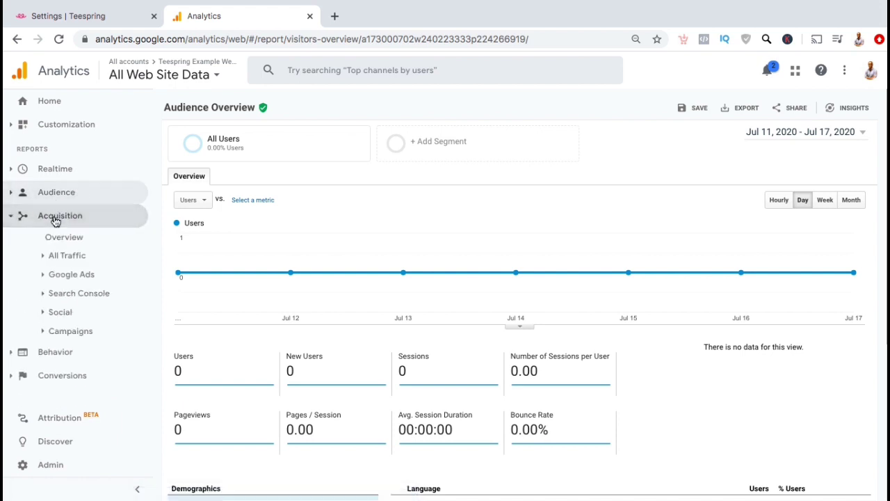
left_click(57, 238)
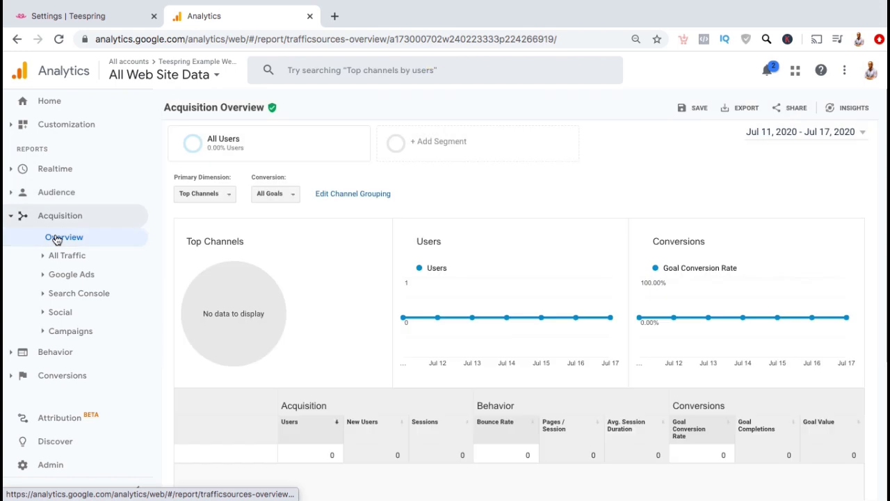
left_click(59, 217)
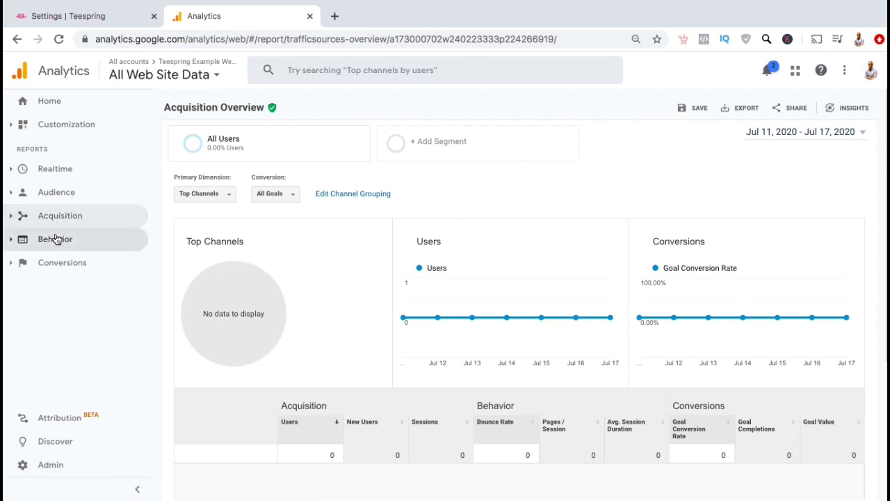
View the Behavior overview report to examine the pageviews.
left_click(55, 239)
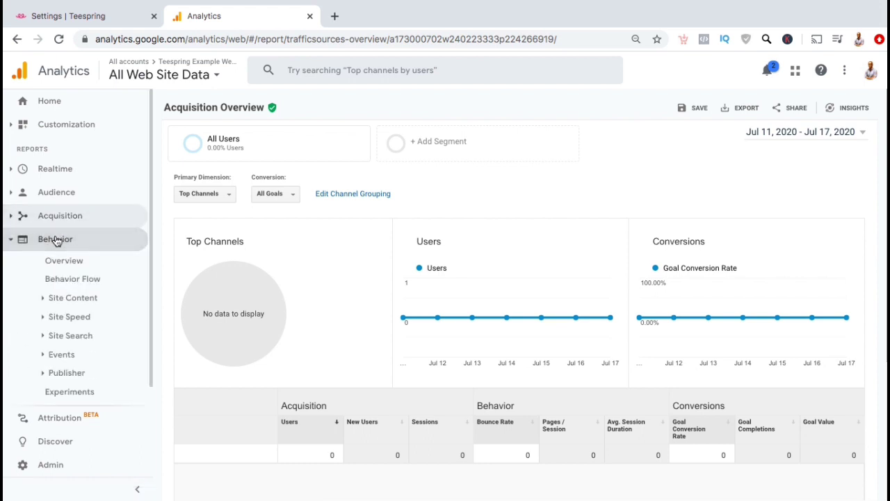
left_click(61, 262)
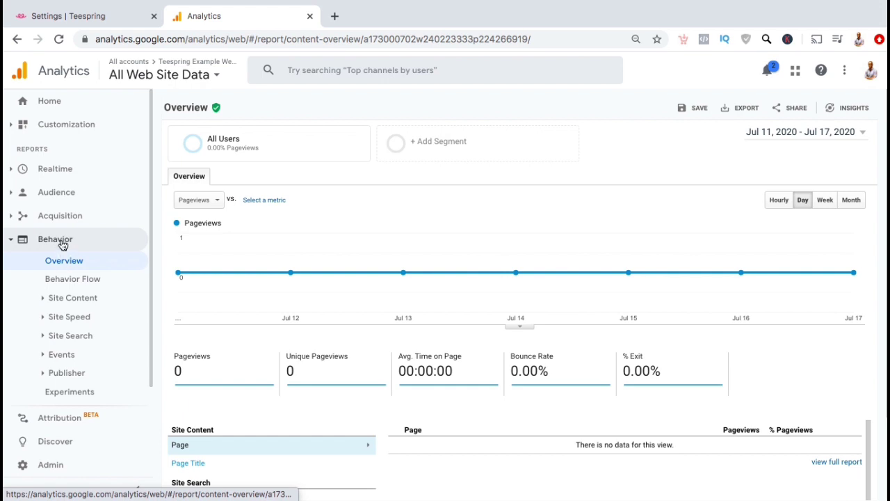
left_click(61, 240)
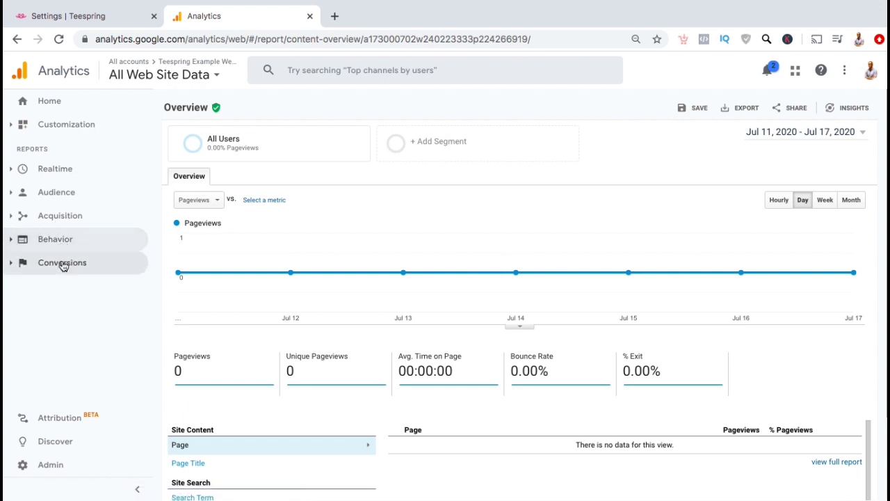
View the Goals overview report for conversions.
left_click(62, 265)
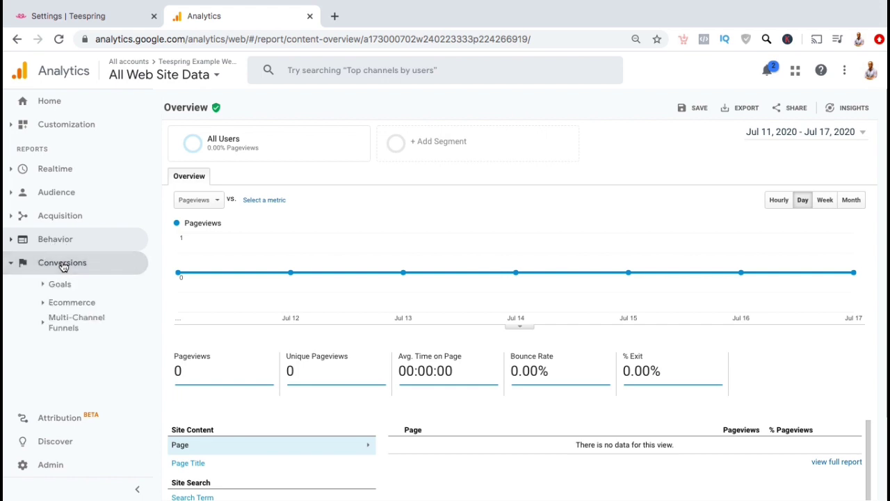
left_click(62, 285)
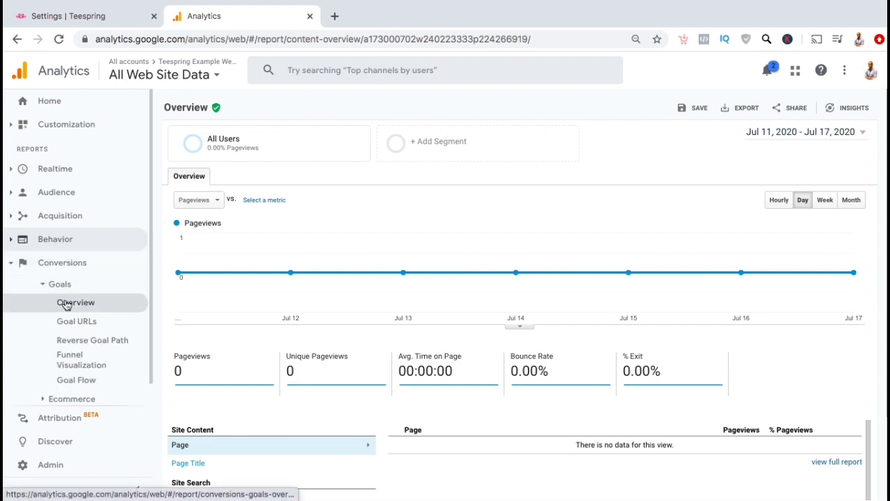
left_click(66, 303)
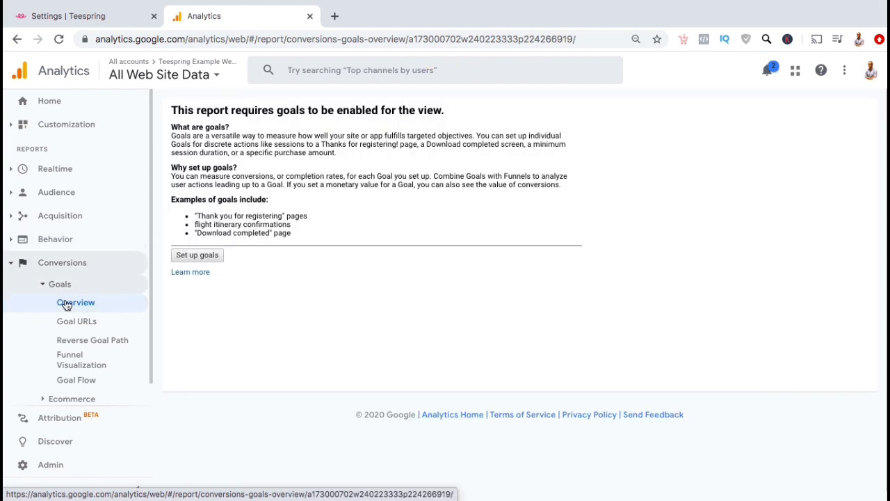